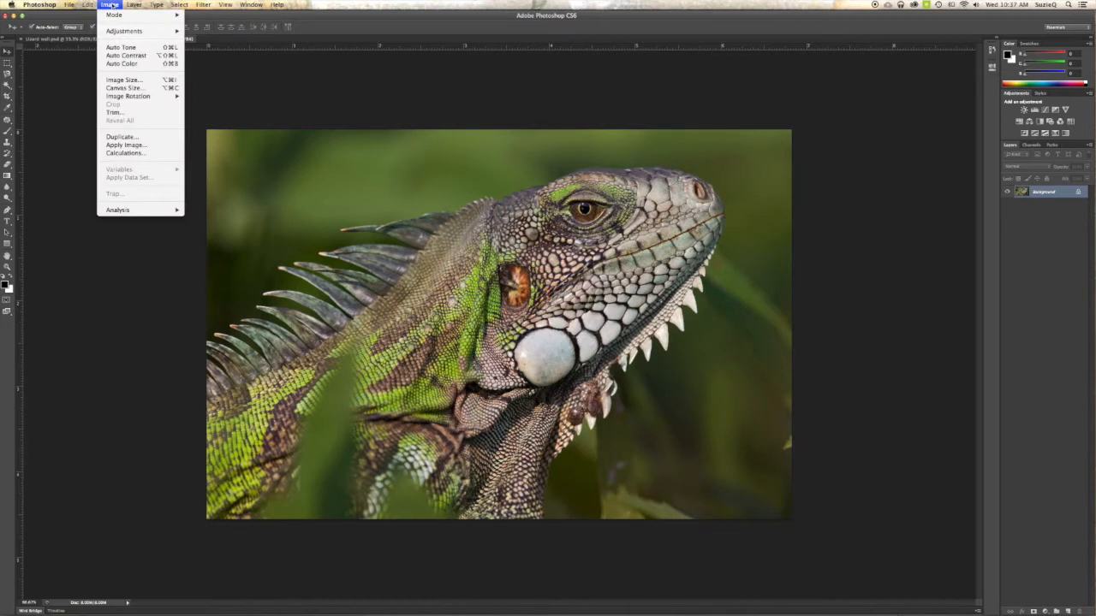
Check the iguana photo's document size and resolution in the Image Size settings.
click(119, 80)
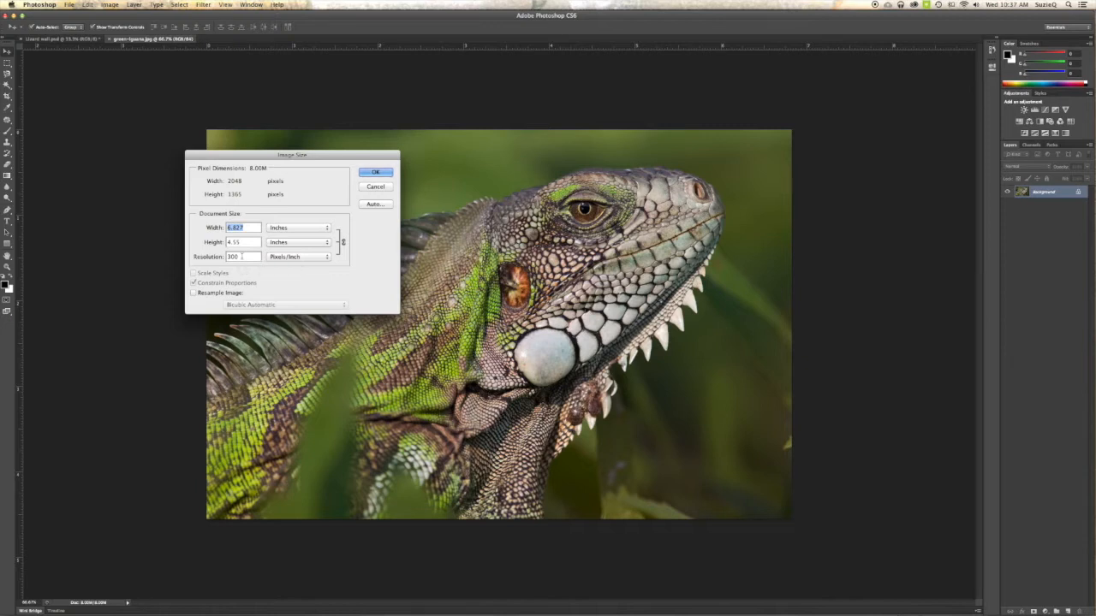
click(375, 172)
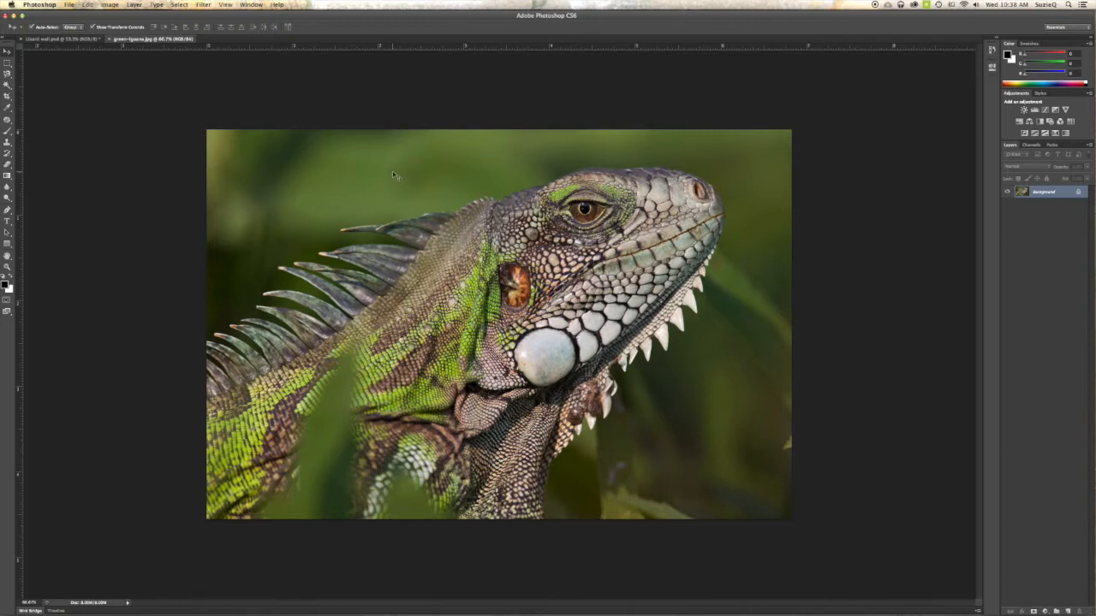
Try the Painting workspace and return to the Essentials workspace.
click(255, 6)
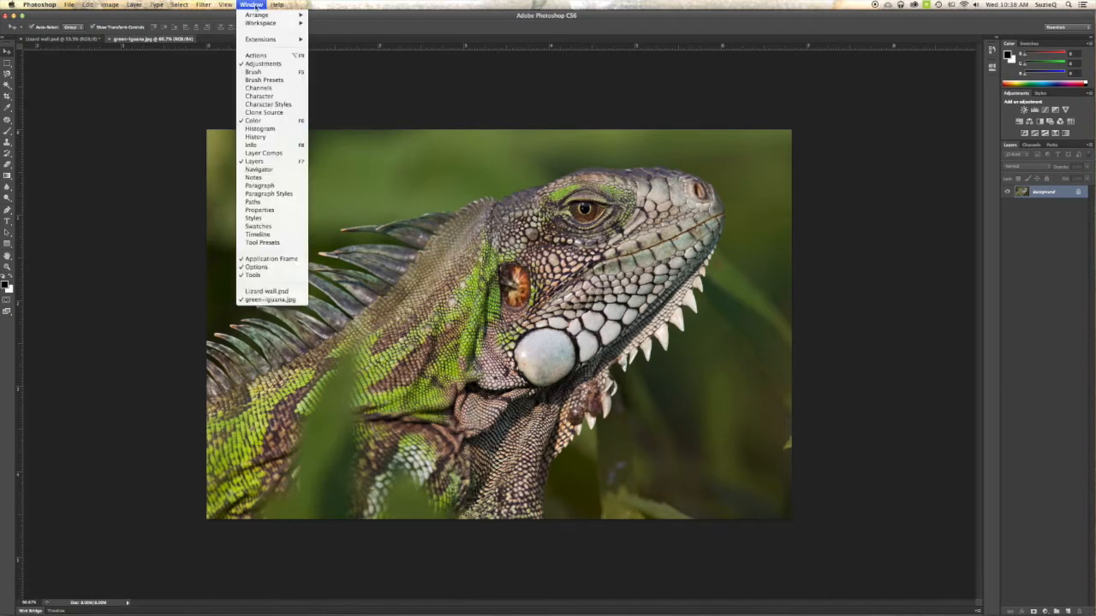
mouse_move(256, 26)
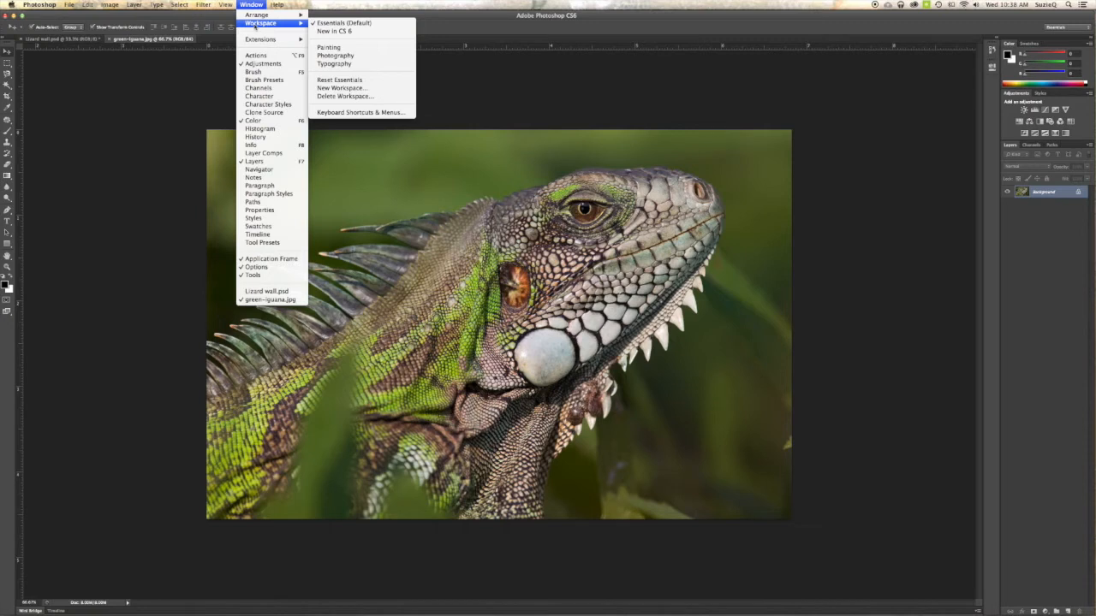
click(332, 48)
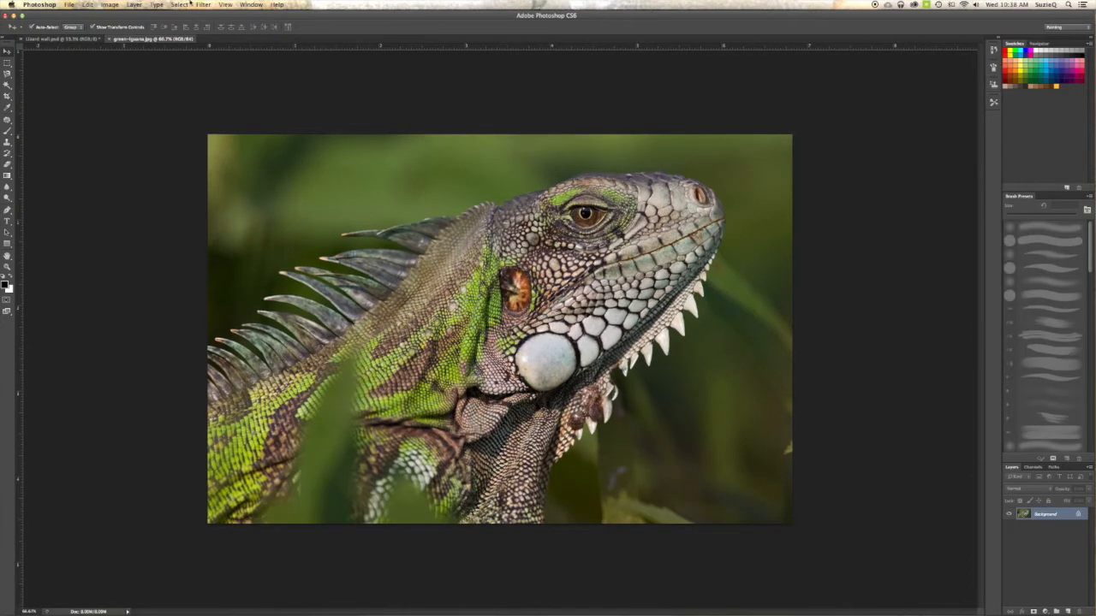
click(250, 6)
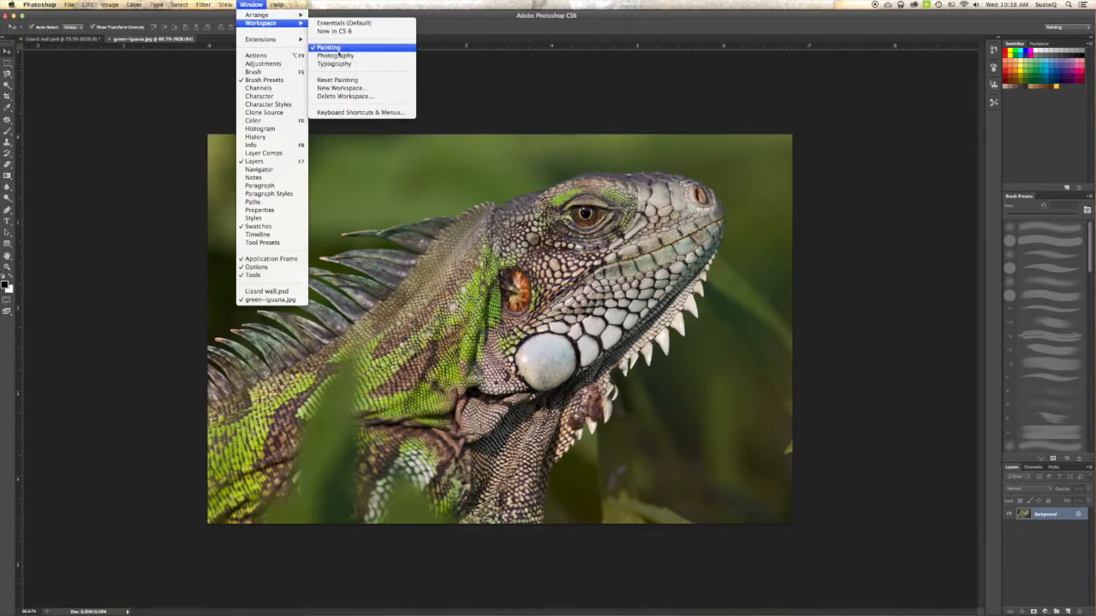
click(337, 24)
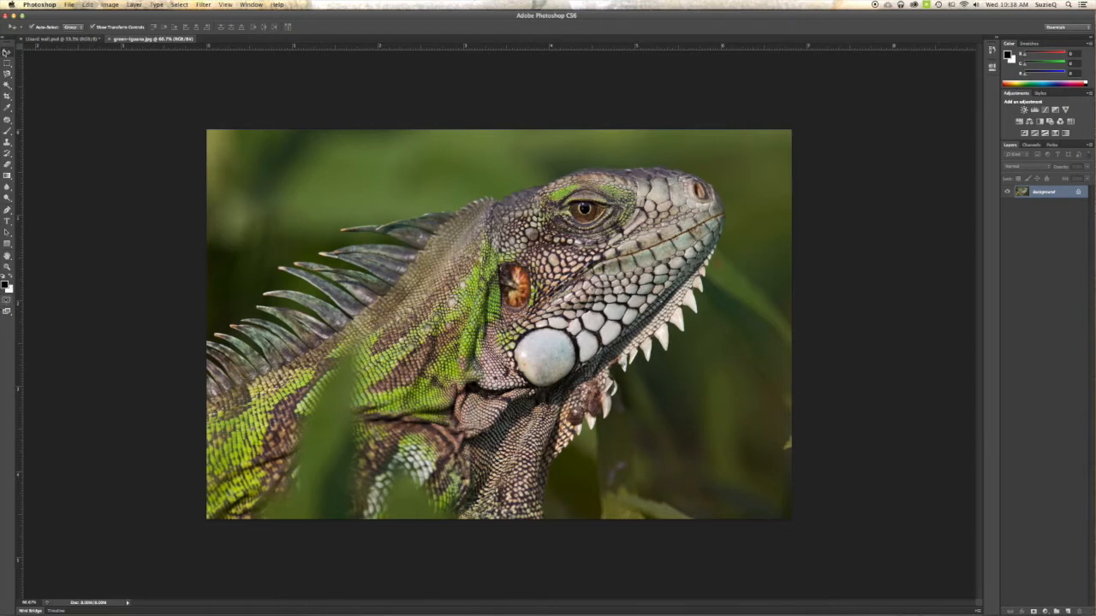
Float the toolbox beside the photo and confirm Quick Mask options with Selected Areas shown in red at 50% opacity.
drag(10, 39, 185, 61)
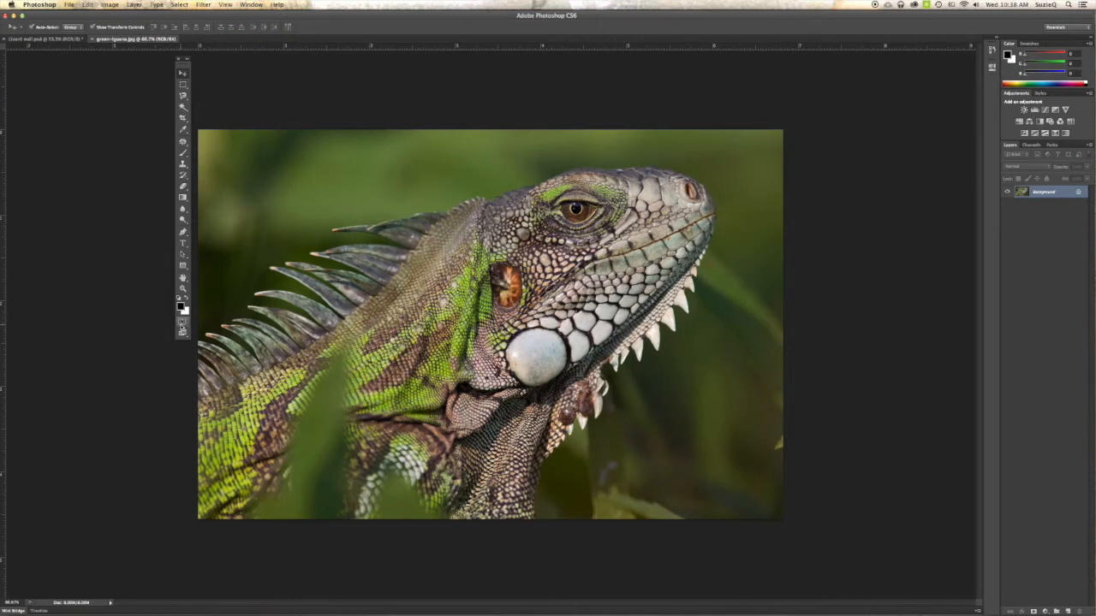
click(182, 325)
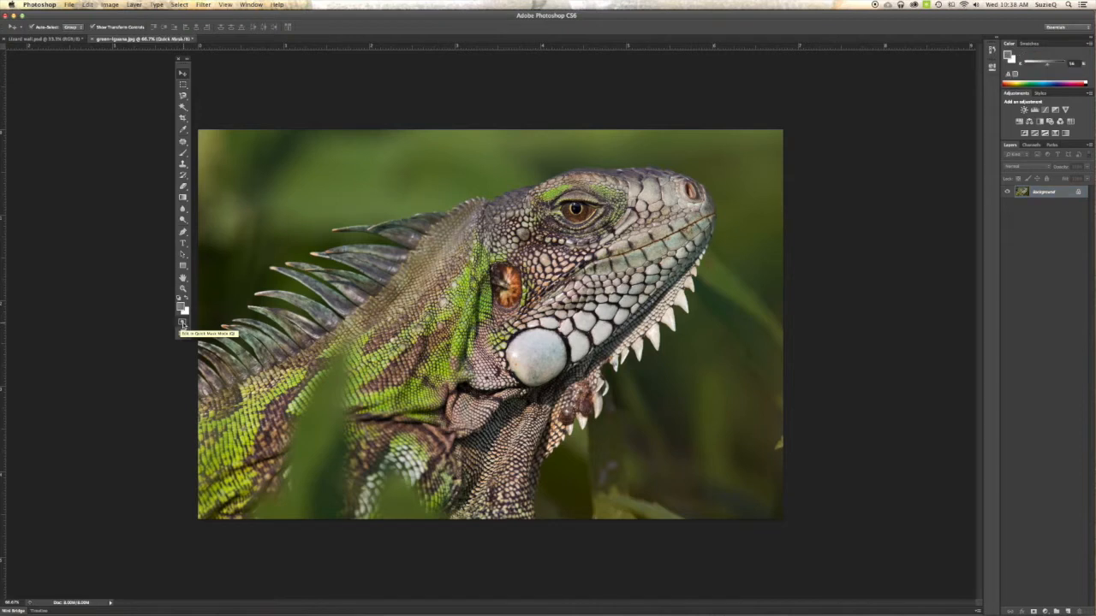
double_click(183, 325)
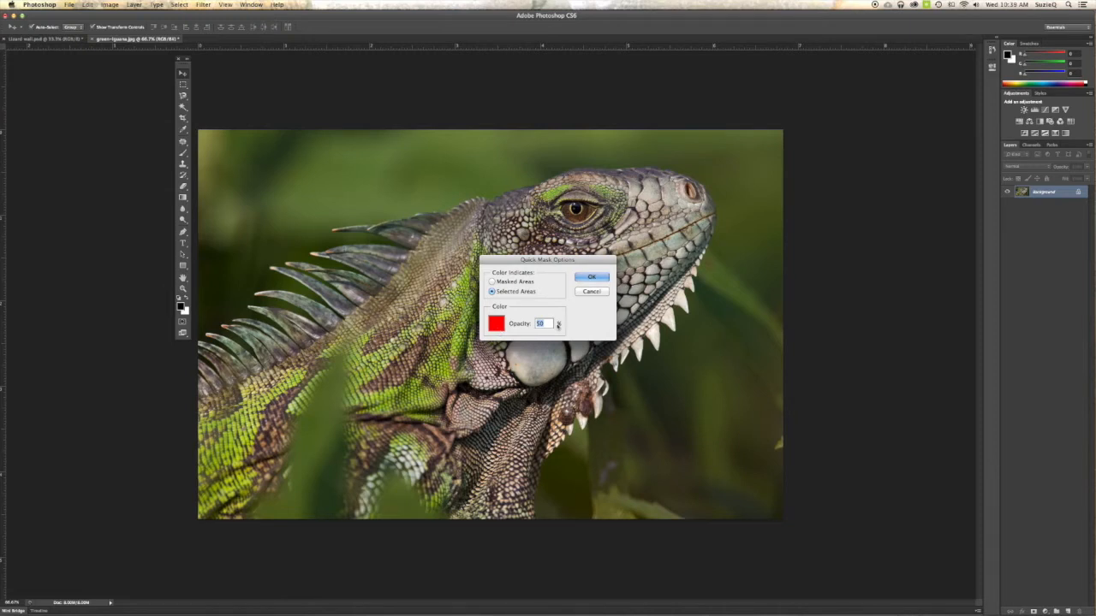
click(591, 277)
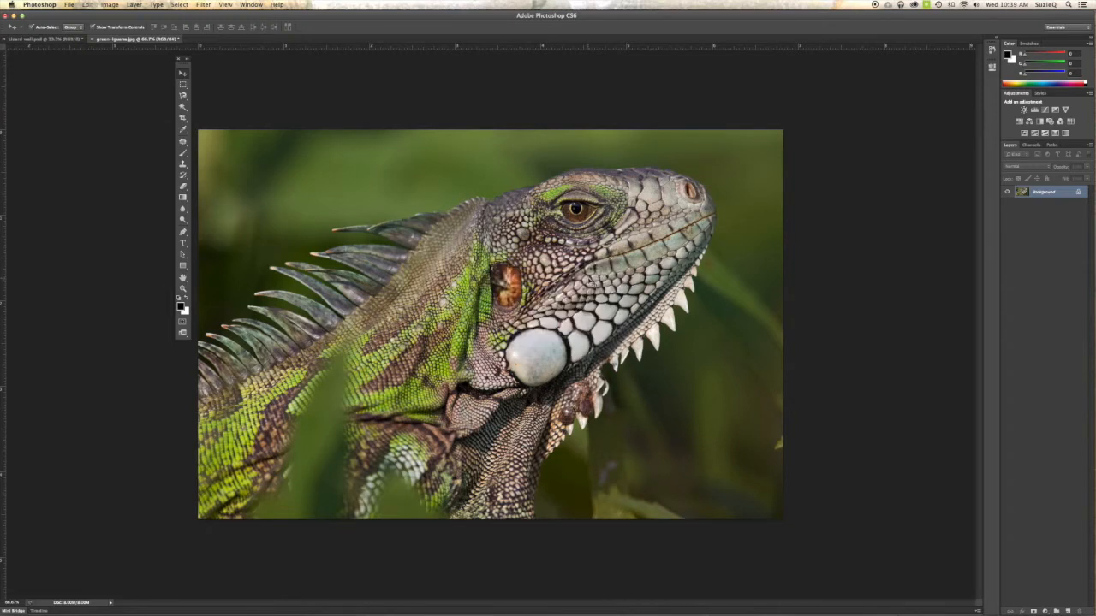
Enter Quick Mask mode and set up the Brush tool with a large hard round tip.
click(182, 324)
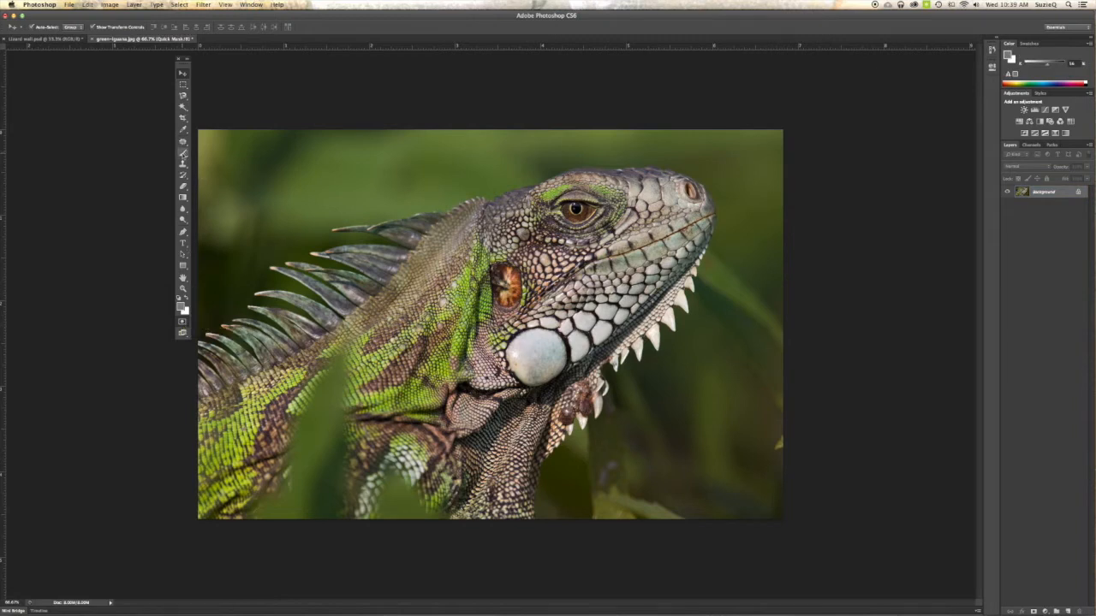
click(183, 153)
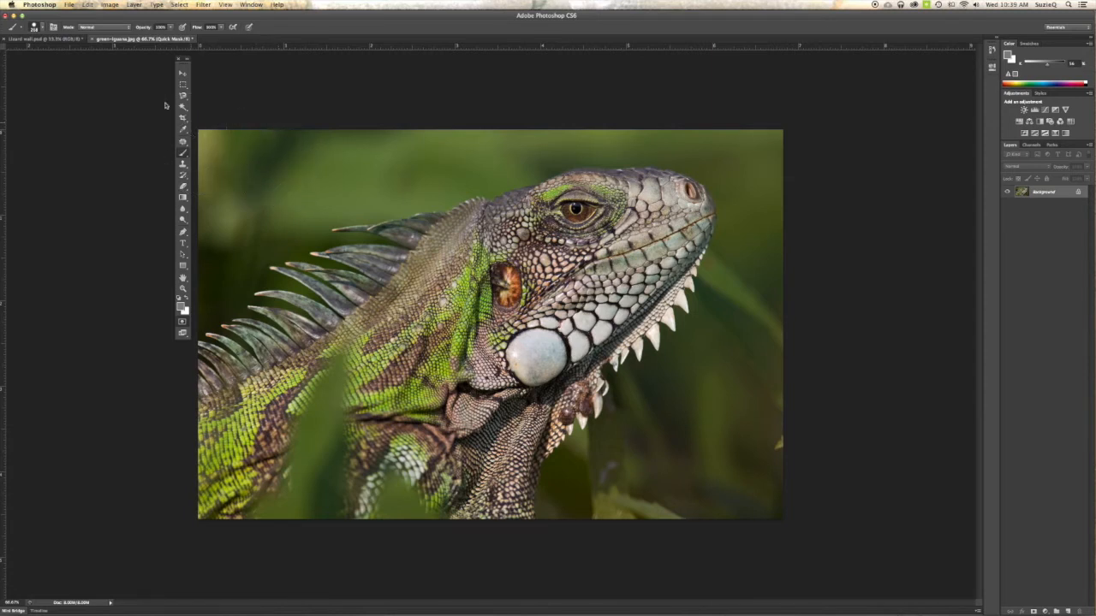
click(41, 27)
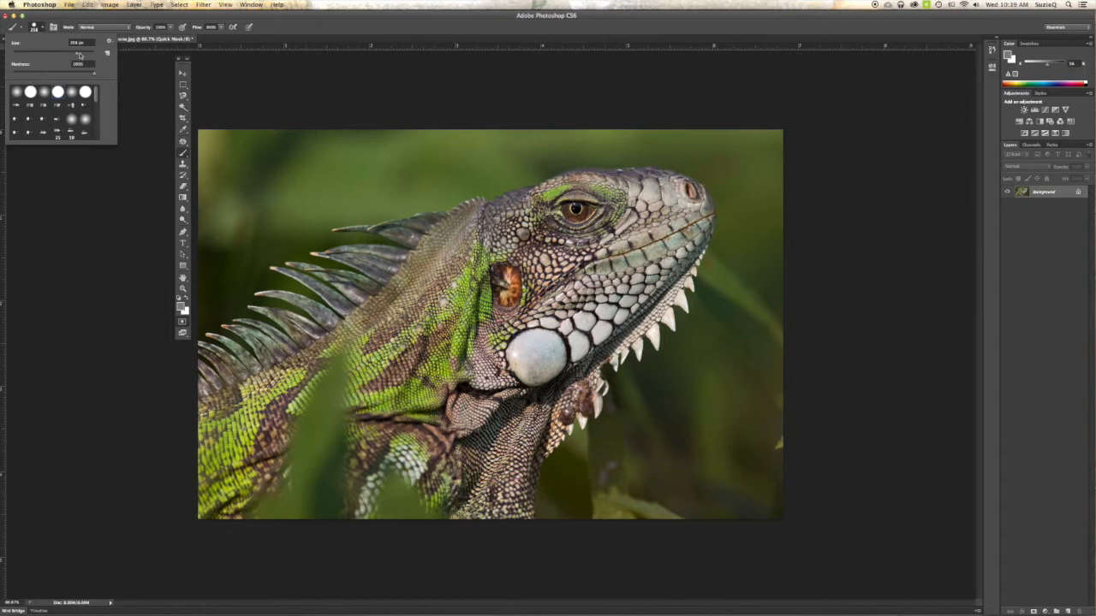
drag(76, 53, 80, 76)
drag(64, 54, 71, 54)
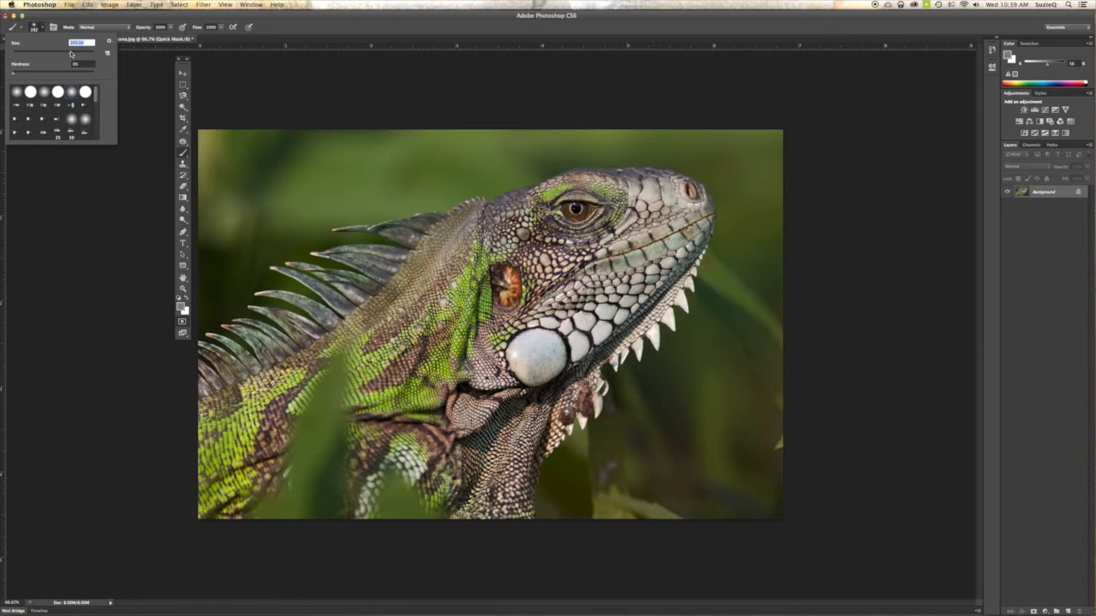
click(58, 93)
Paint the quick mask over the iguana's head and body, leaving out the back spines, and convert it to a selection.
mouse_move(441, 308)
mouse_down()
mouse_move(584, 215)
mouse_move(558, 203)
mouse_move(451, 238)
mouse_move(381, 319)
mouse_move(229, 412)
mouse_move(211, 440)
mouse_move(212, 508)
mouse_move(513, 499)
mouse_move(524, 423)
mouse_move(550, 411)
mouse_move(648, 300)
mouse_move(697, 227)
mouse_move(688, 230)
mouse_move(692, 208)
mouse_move(666, 189)
mouse_move(594, 188)
mouse_move(569, 208)
mouse_move(608, 219)
mouse_move(604, 238)
mouse_move(536, 267)
mouse_move(600, 272)
mouse_move(565, 283)
mouse_move(624, 270)
mouse_move(445, 462)
mouse_move(492, 441)
mouse_move(432, 417)
mouse_move(402, 462)
mouse_move(377, 394)
mouse_move(362, 448)
mouse_move(404, 339)
mouse_move(282, 411)
mouse_move(308, 455)
mouse_move(321, 440)
mouse_move(232, 487)
mouse_move(233, 468)
mouse_move(267, 467)
mouse_up()
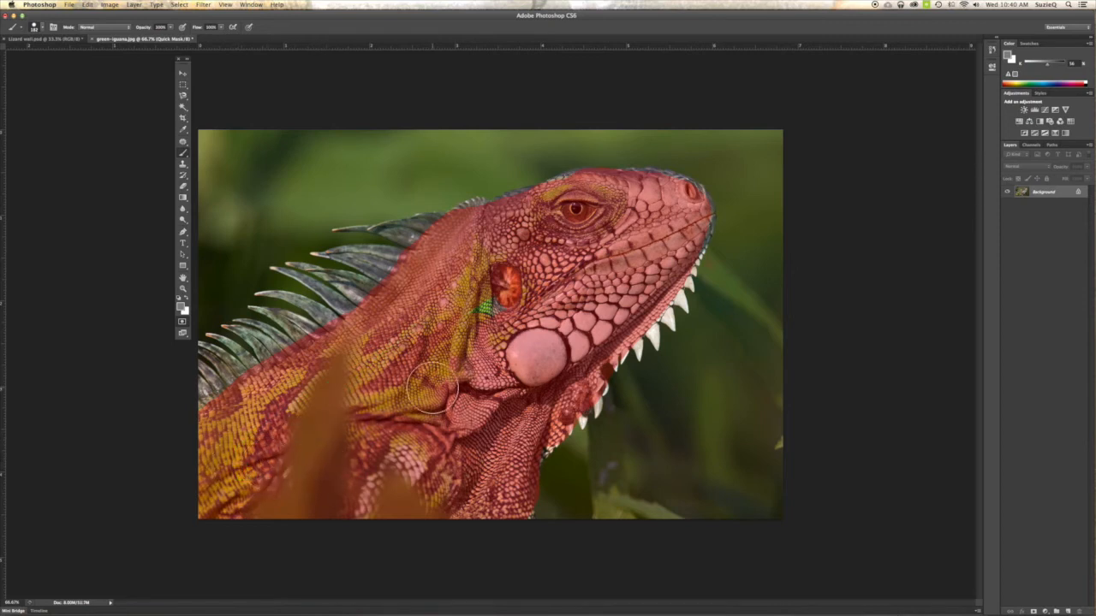
drag(489, 317, 506, 304)
click(183, 323)
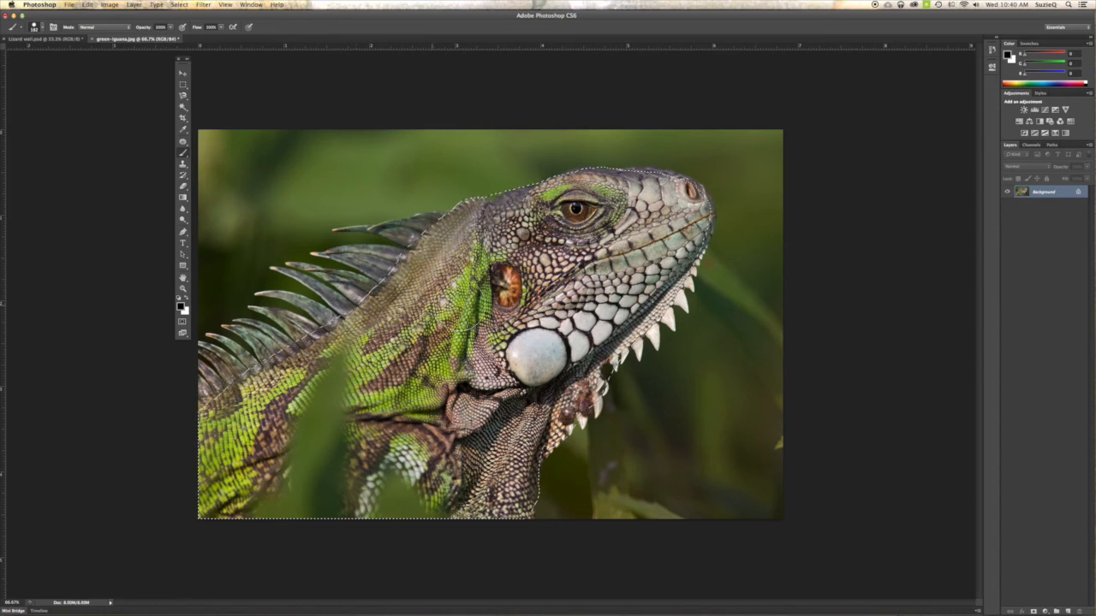
Float the Layers and Adjustments panels beside the photo, one above the other.
drag(1010, 144, 820, 120)
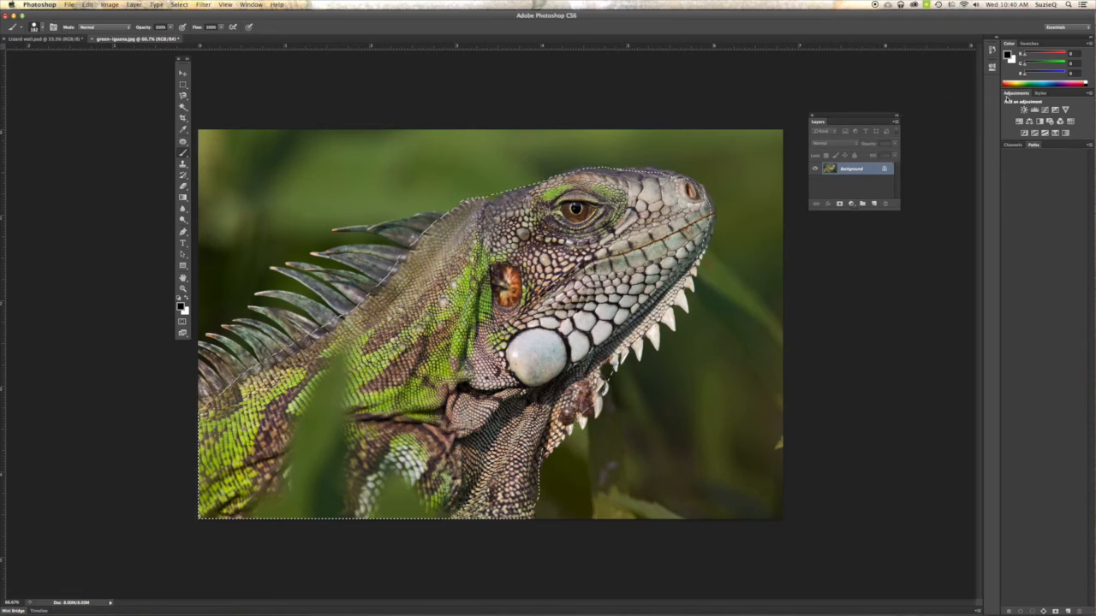
drag(1016, 93, 825, 231)
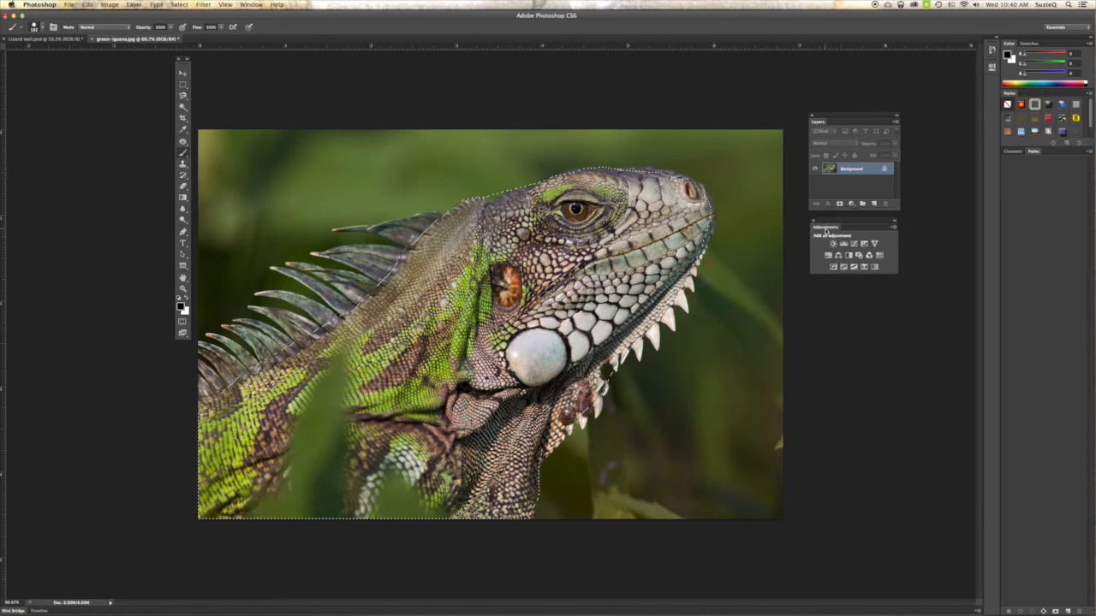
click(250, 5)
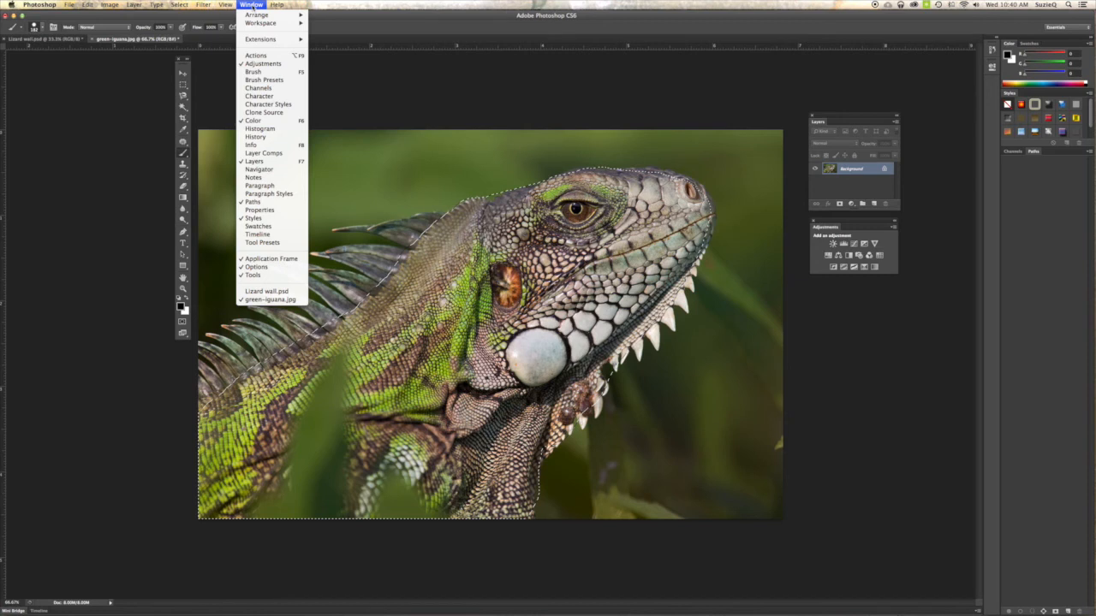
click(253, 6)
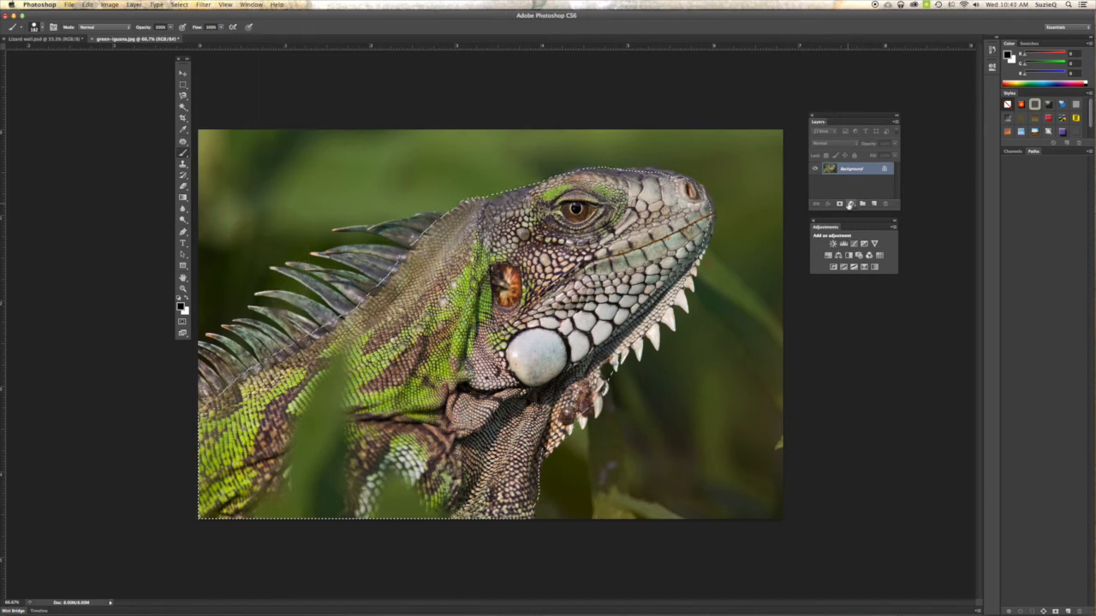
Add a Hue/Saturation adjustment layer to the selection with Hue -143, Saturation +76 and Lightness -22, and float its properties below the adjustments.
click(827, 255)
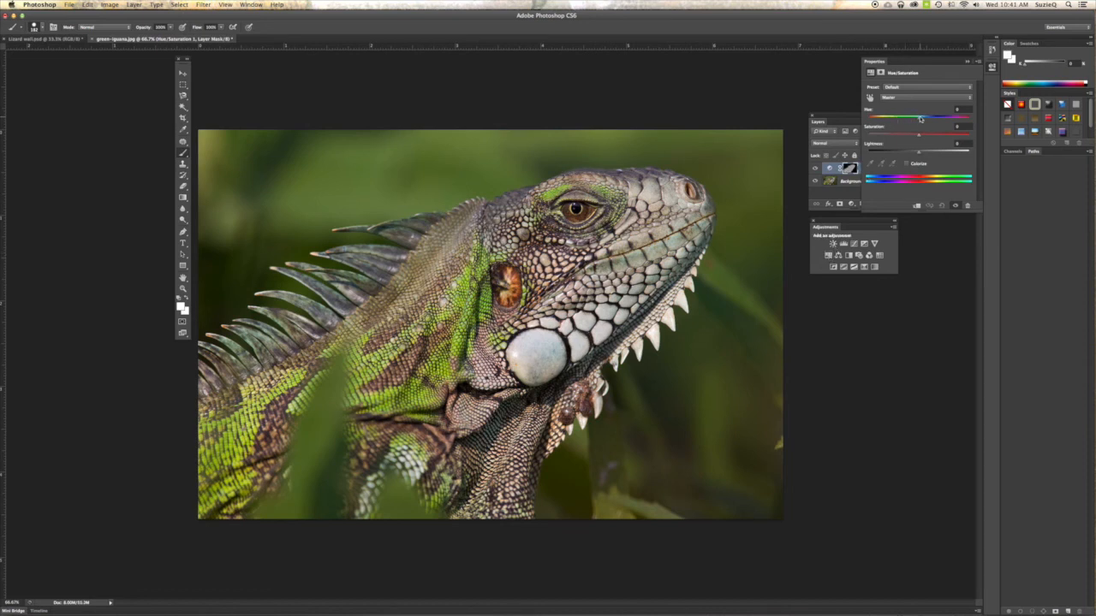
drag(920, 119, 870, 120)
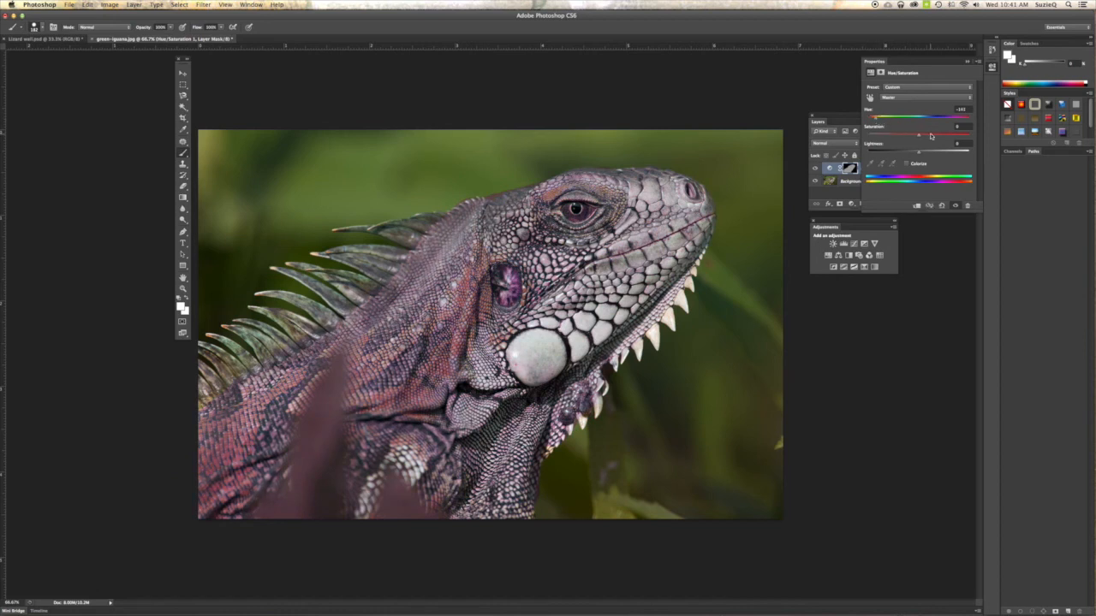
drag(919, 137, 947, 133)
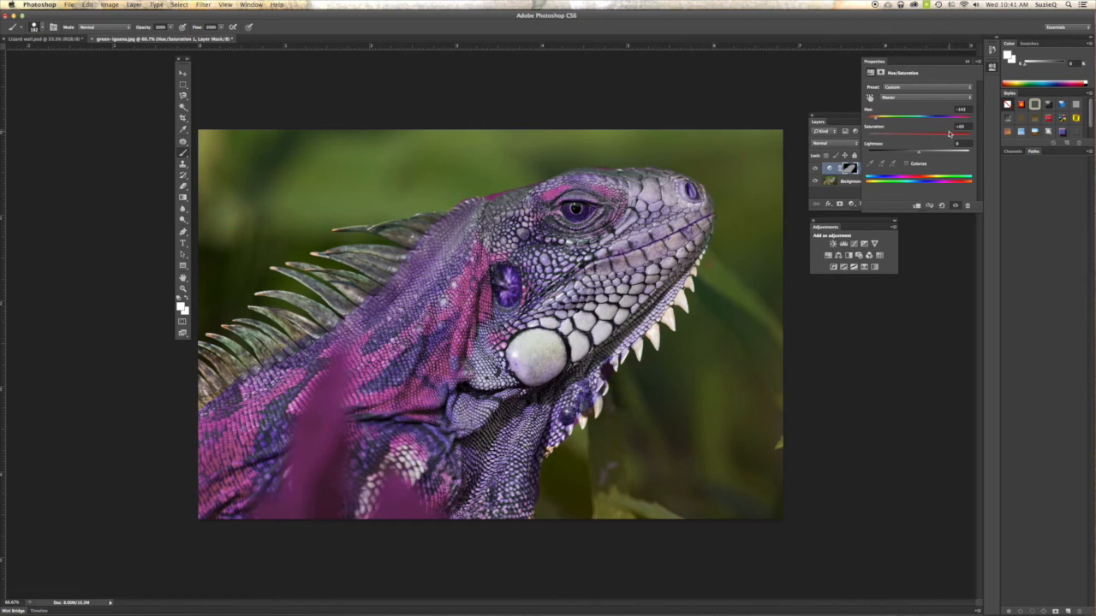
drag(948, 137, 908, 155)
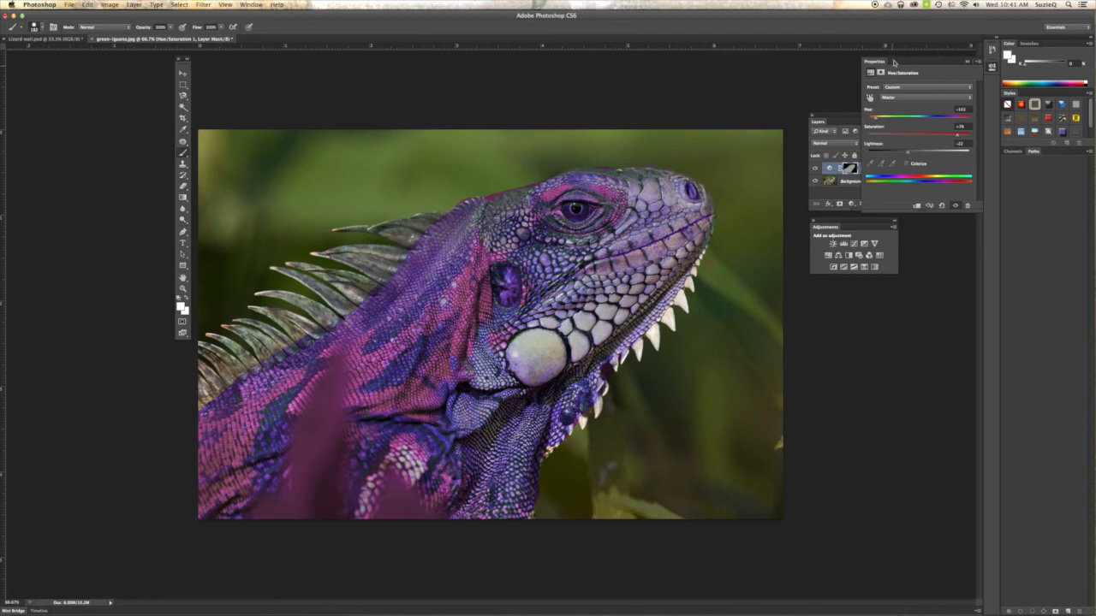
drag(893, 62, 853, 298)
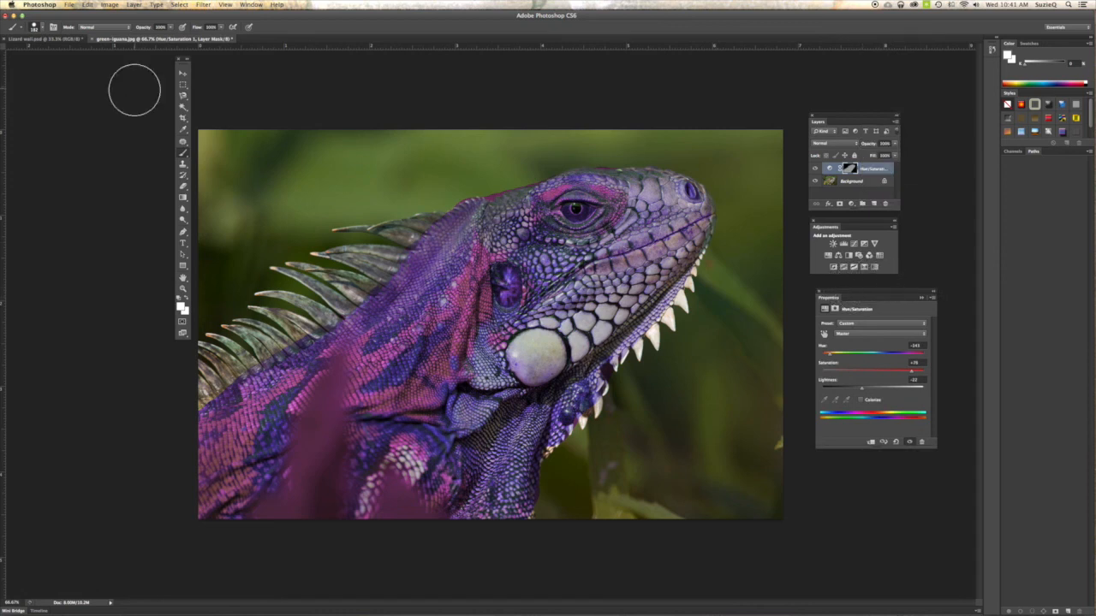
Deselect the Hue/Saturation layer with the Move tool and toggle its visibility to compare the iguana before and after recoloring.
click(183, 74)
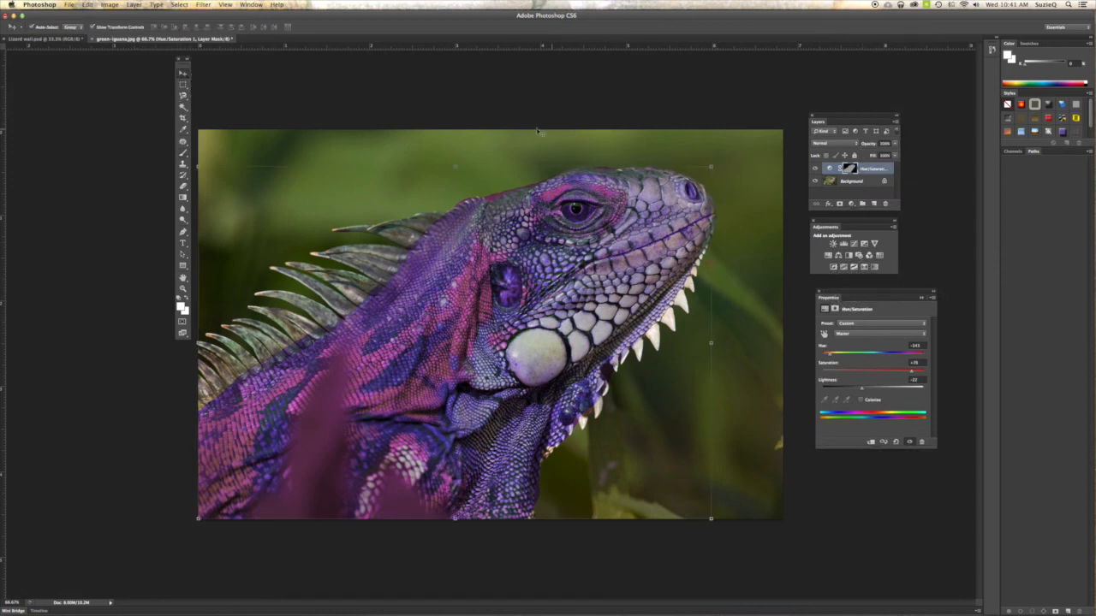
click(369, 108)
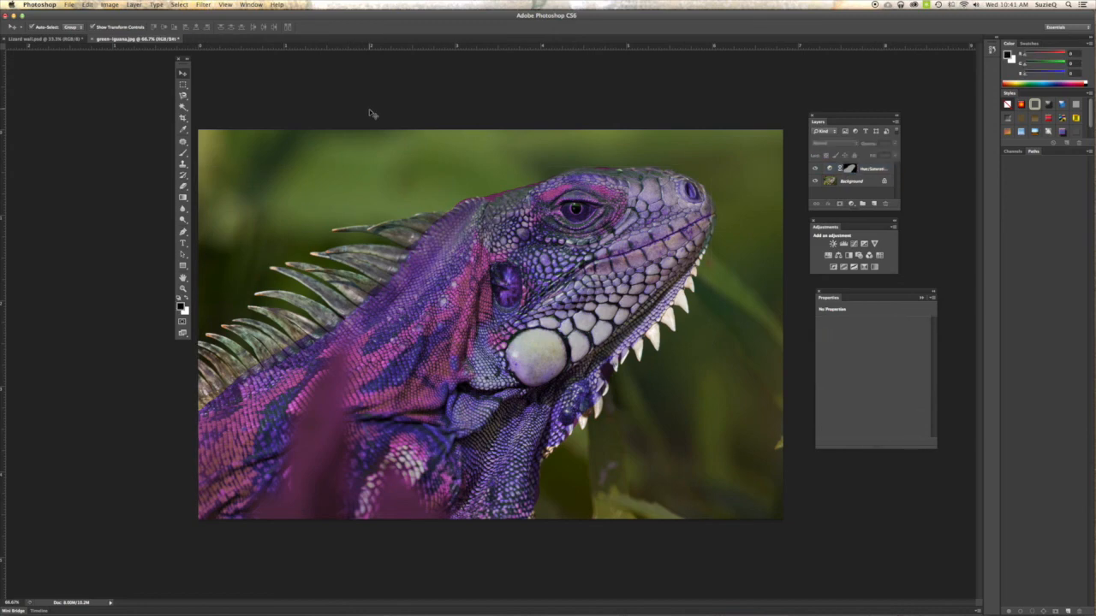
click(815, 170)
click(815, 170)
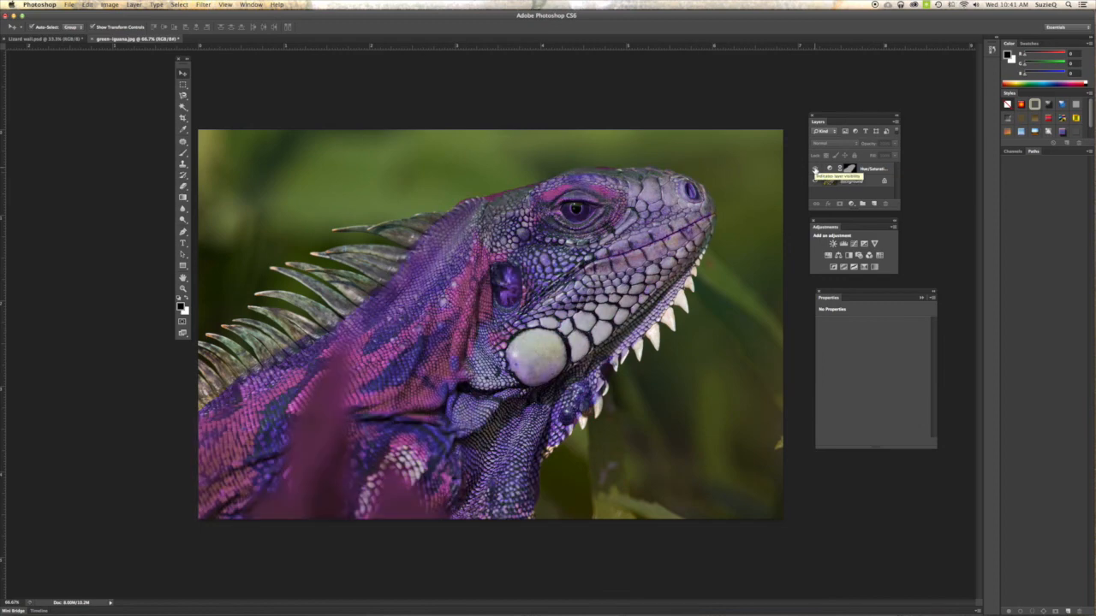